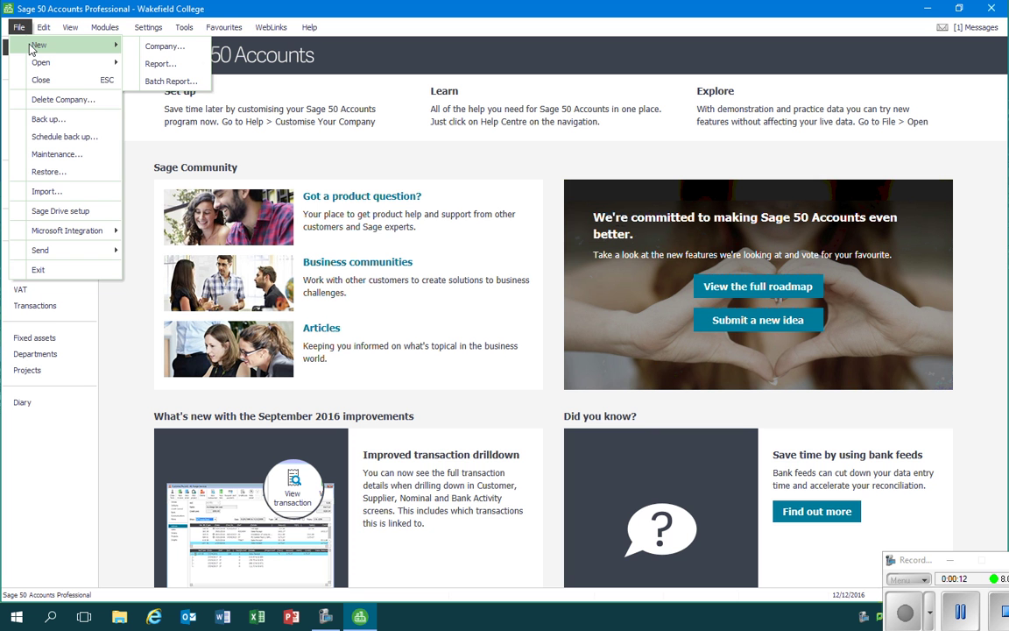
click(163, 48)
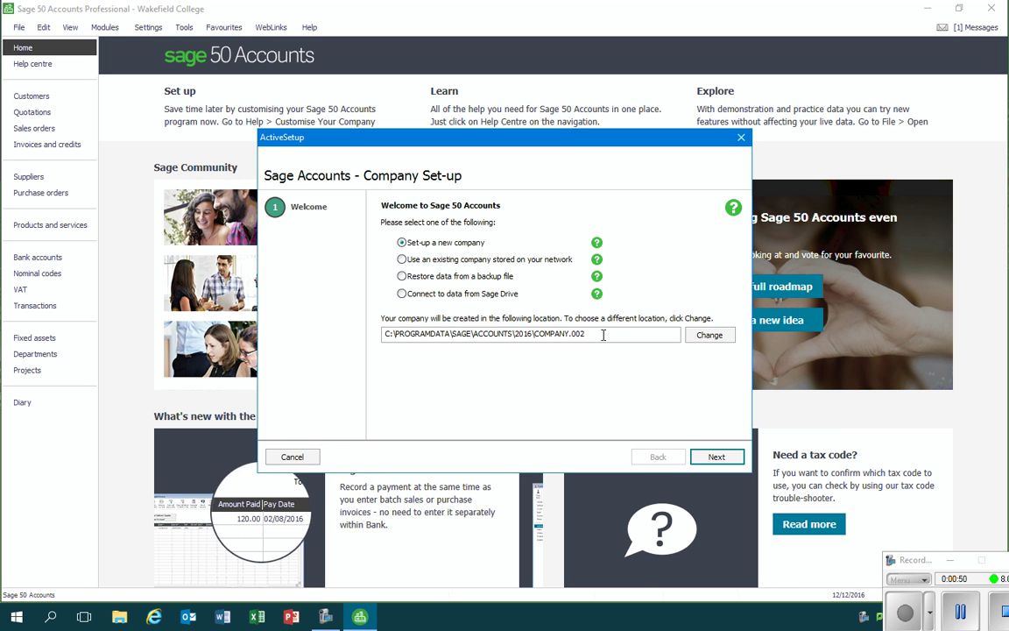
click(714, 459)
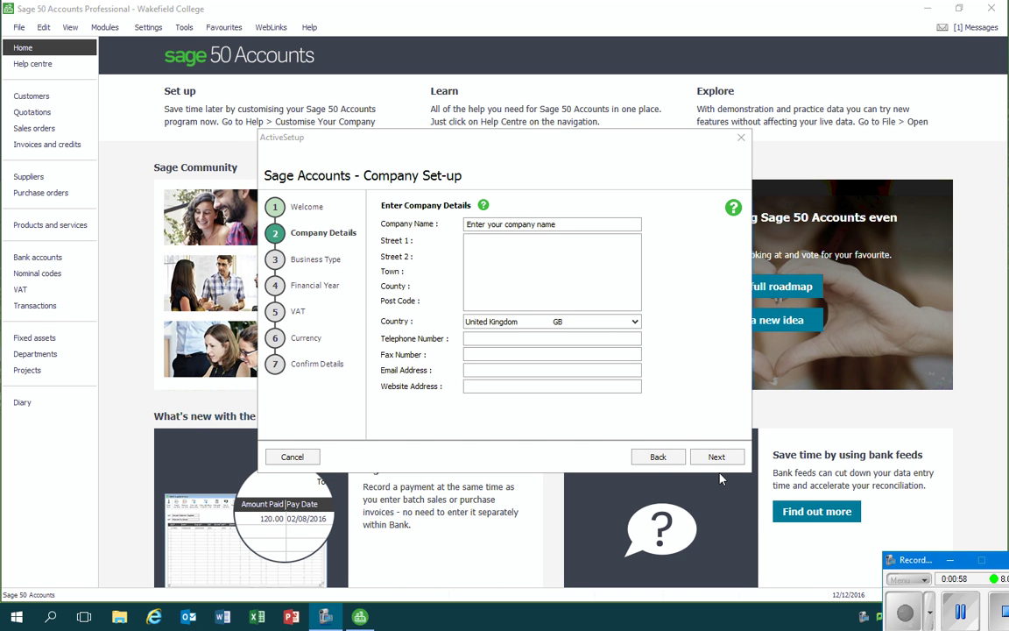
click(479, 224)
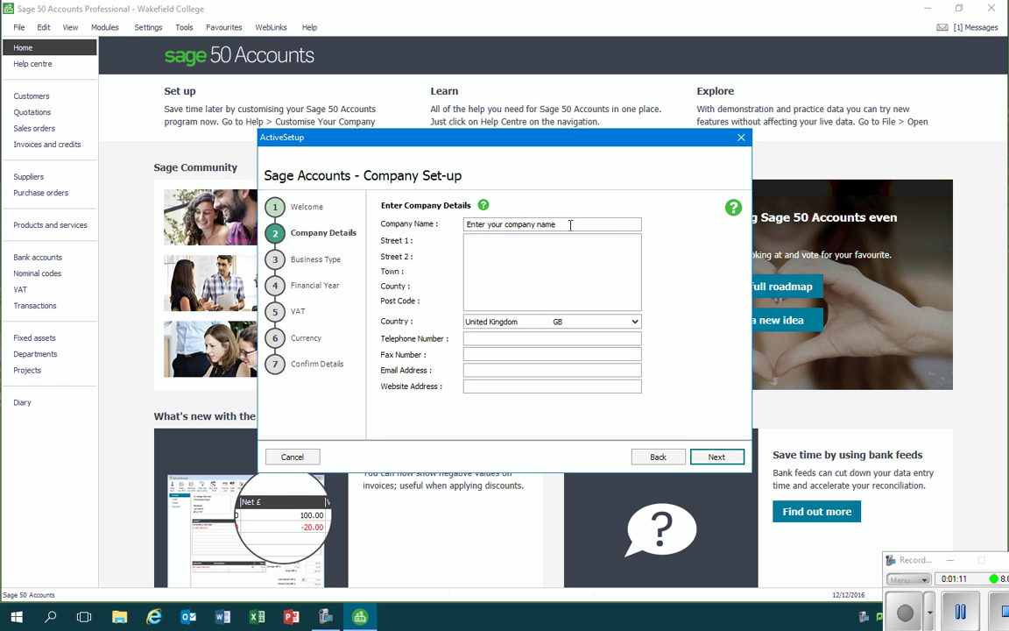
drag(557, 224, 464, 225)
text(SAte)
key(BackSpace)
key(BackSpace)
key(BackSpace)
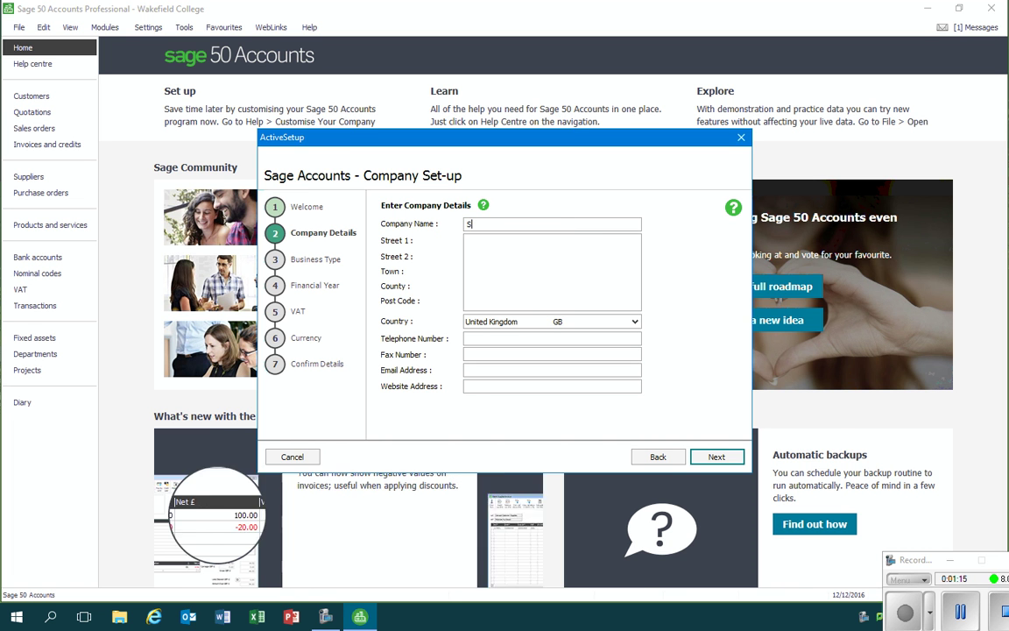
text(teptoe)
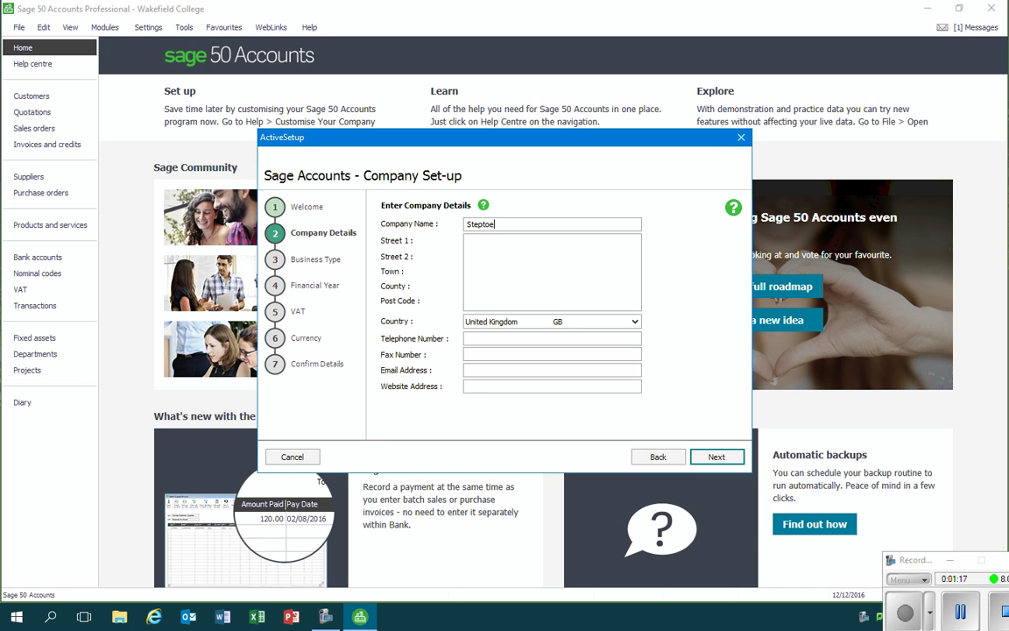
text( & Son Ltd)
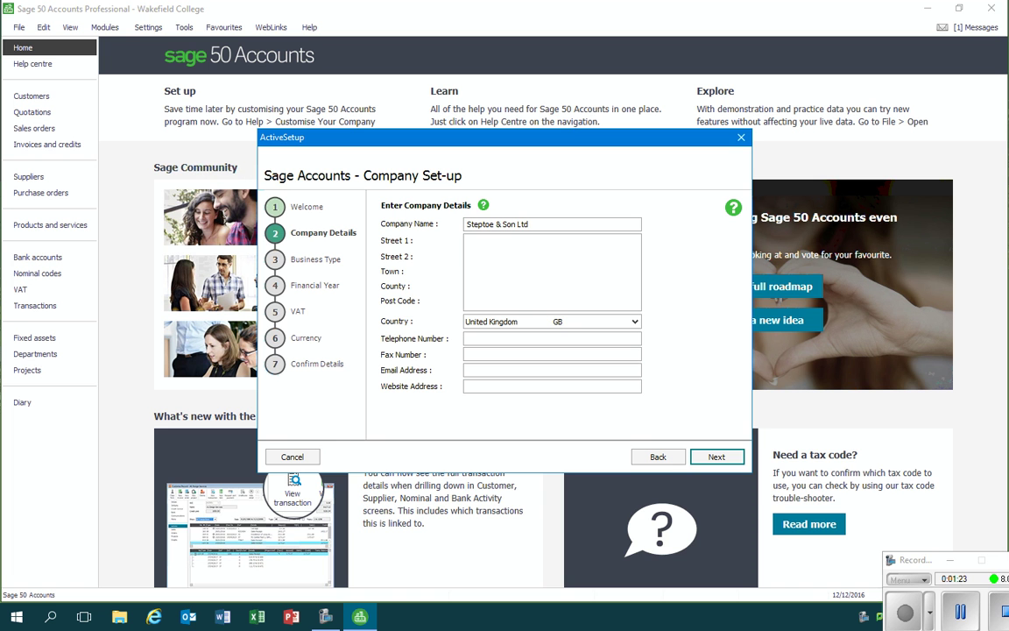
click(483, 243)
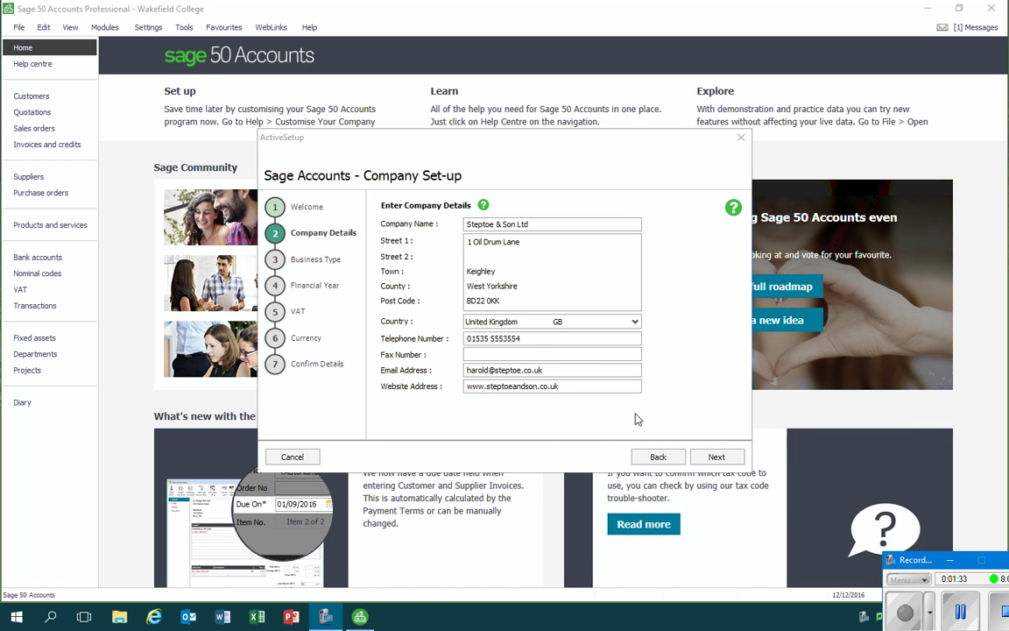
click(716, 458)
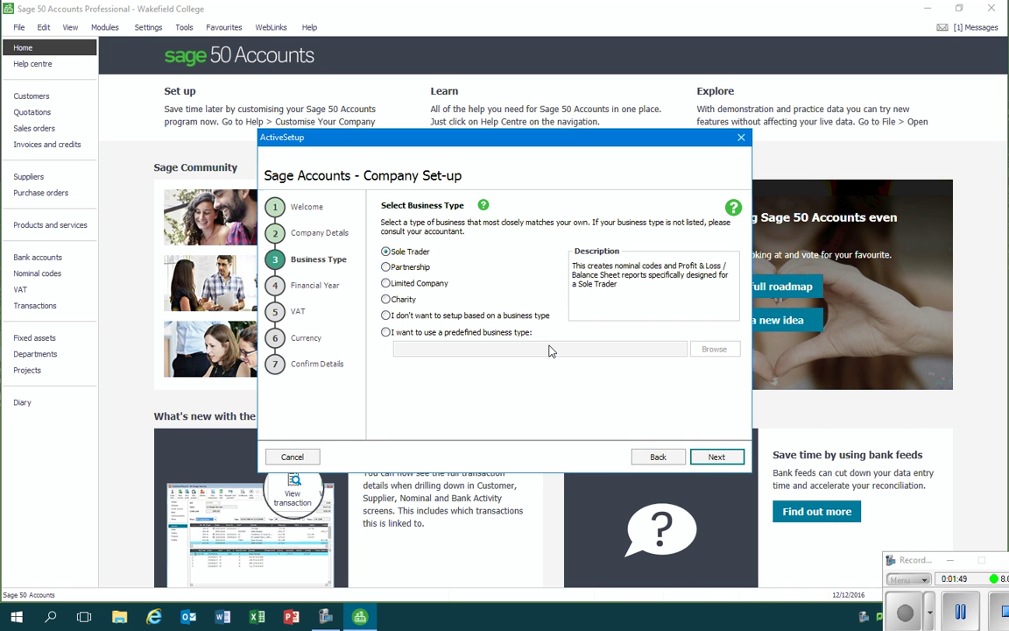
Set the business type to Limited Company and the financial year to begin in January 2017
click(386, 284)
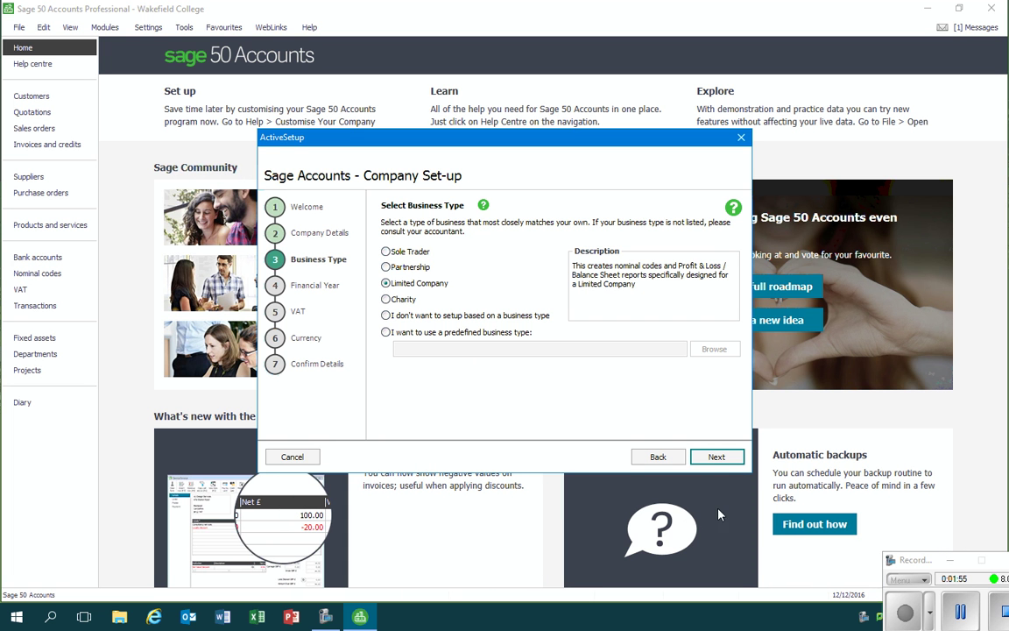
click(716, 458)
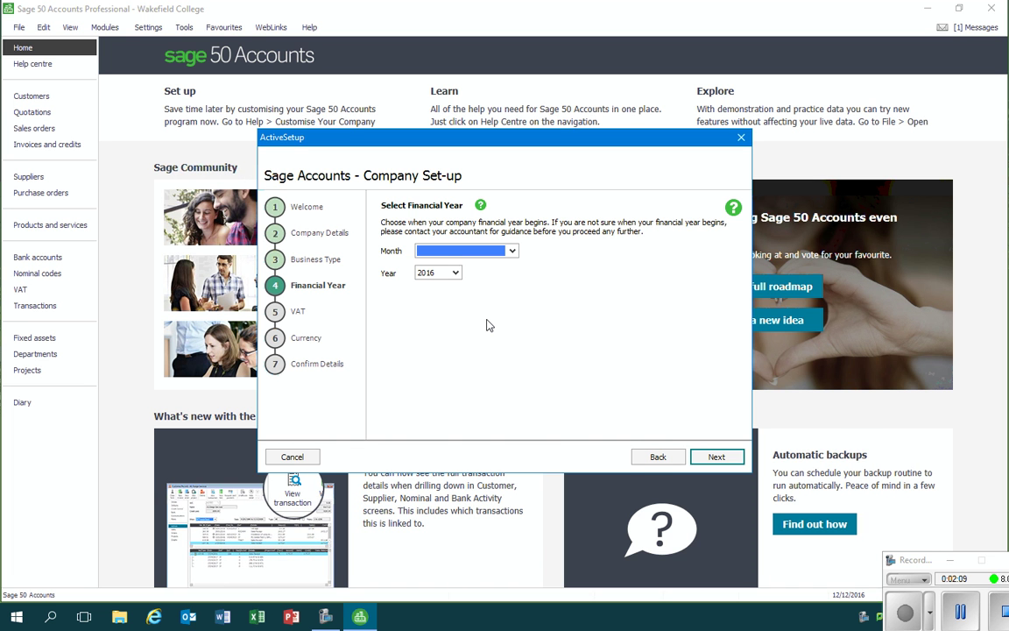
click(511, 253)
click(474, 264)
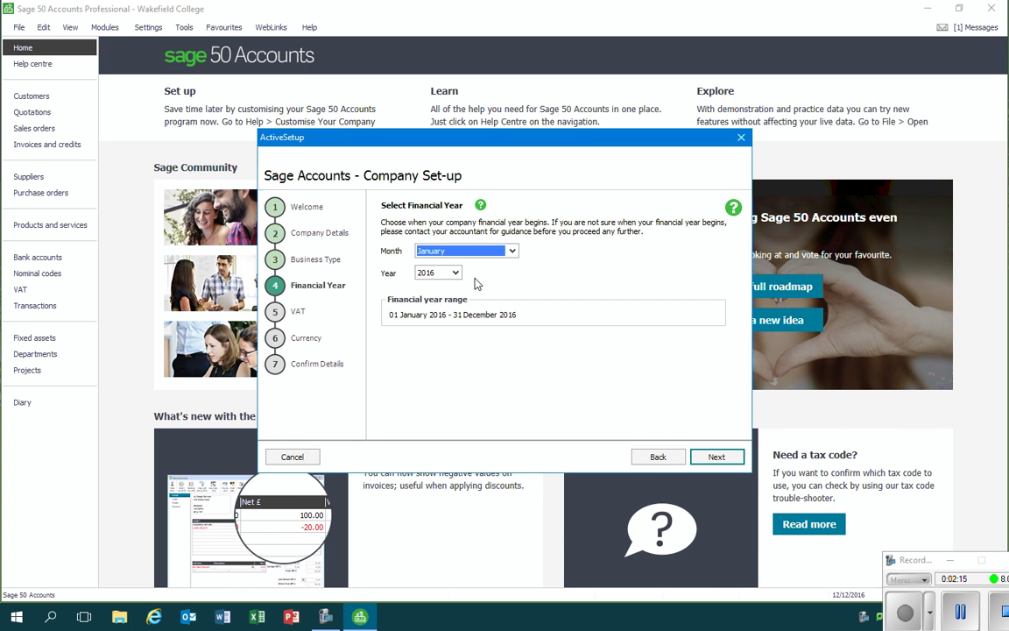
click(447, 273)
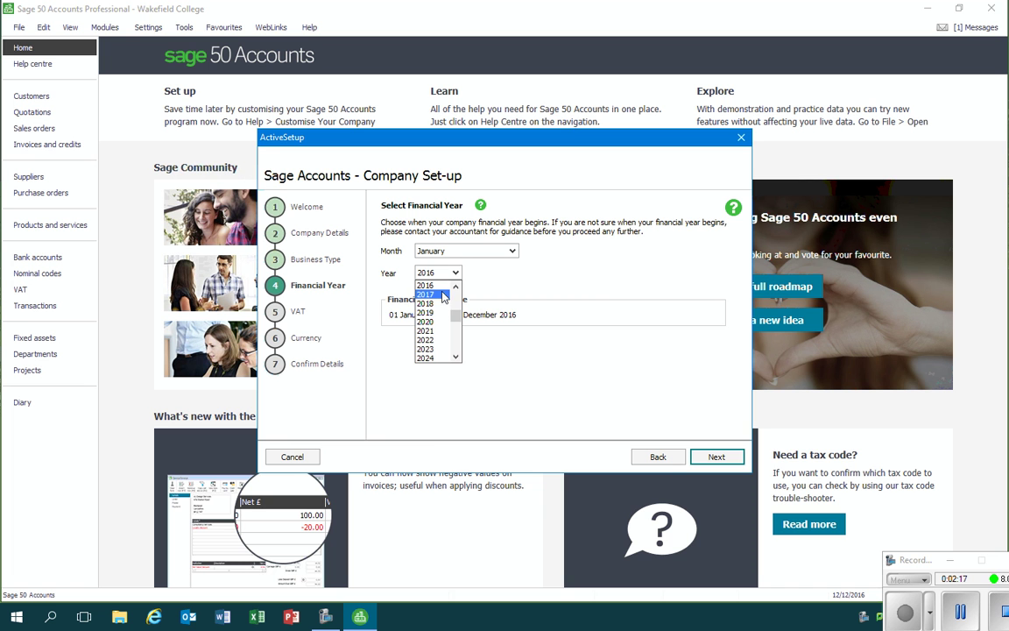
click(444, 295)
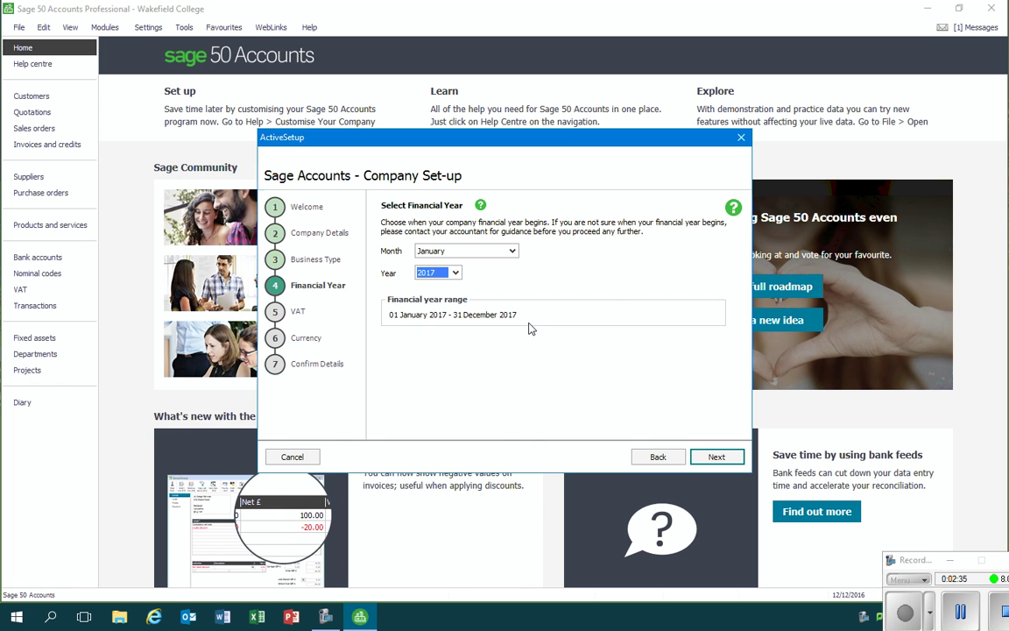
click(706, 461)
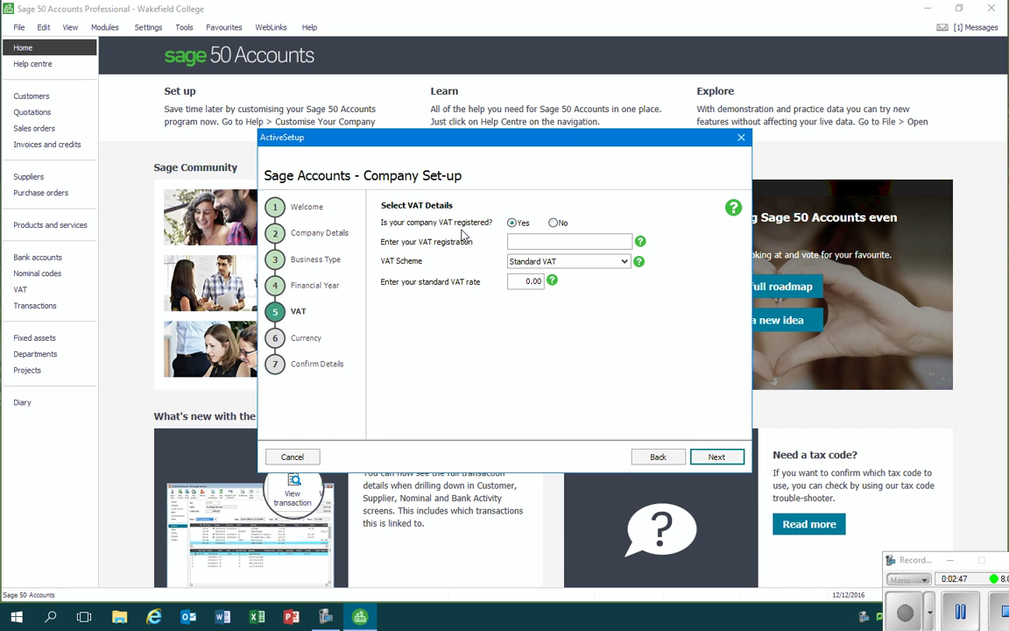
Enter the company's VAT registration number, keep the Standard VAT scheme, and set the standard VAT rate to 20.00
click(521, 241)
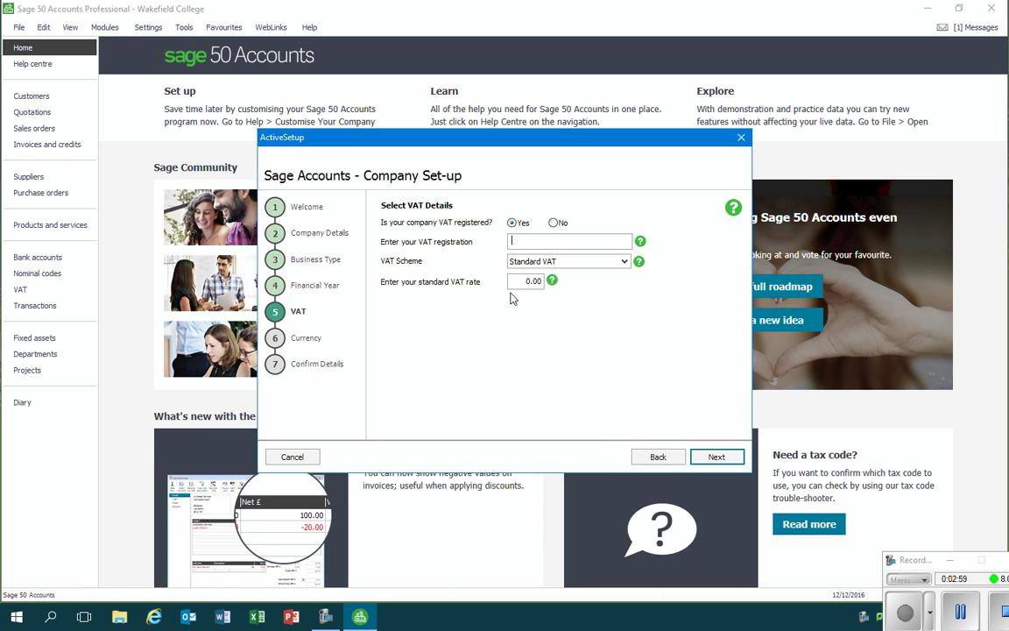
text(2315)
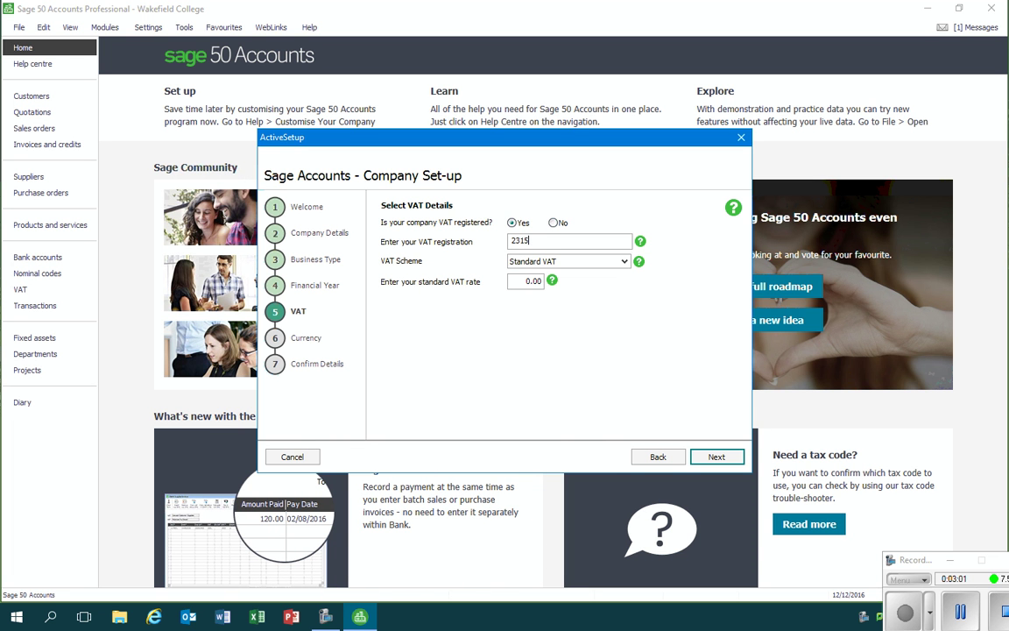
text(55511)
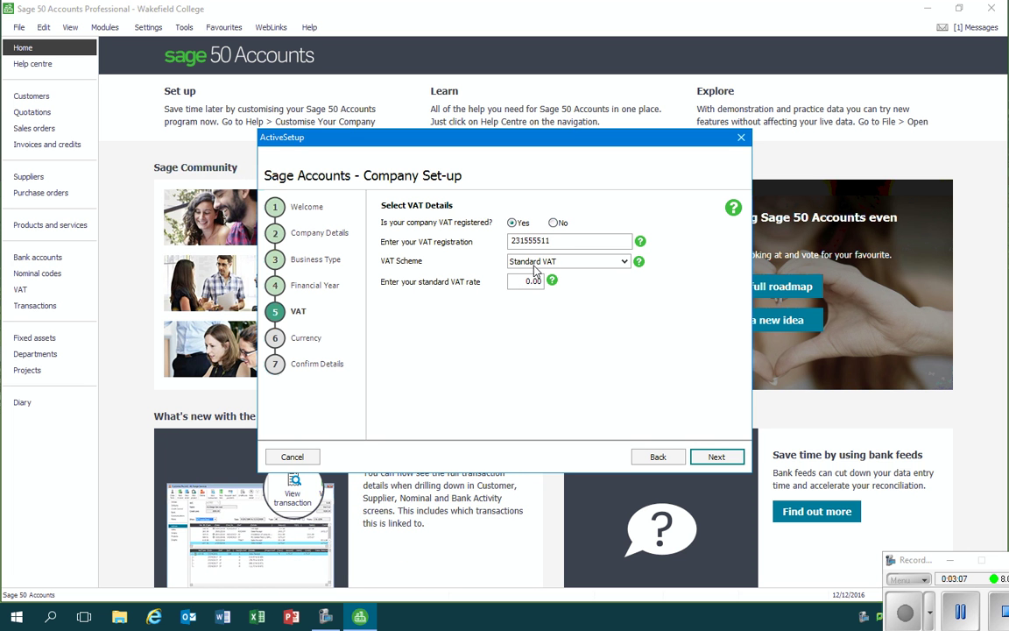
click(628, 266)
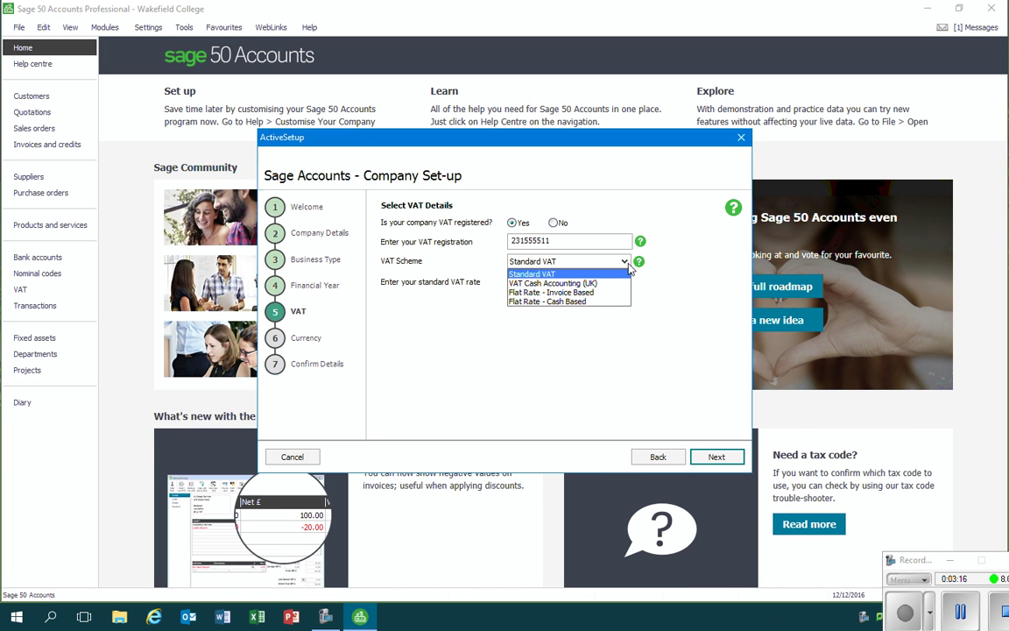
click(627, 273)
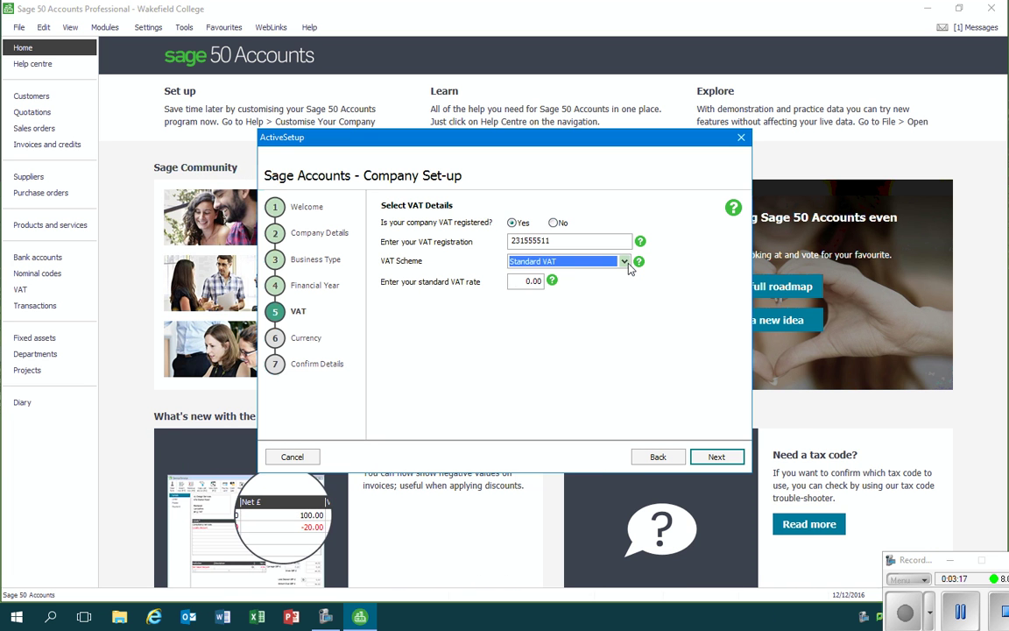
click(526, 281)
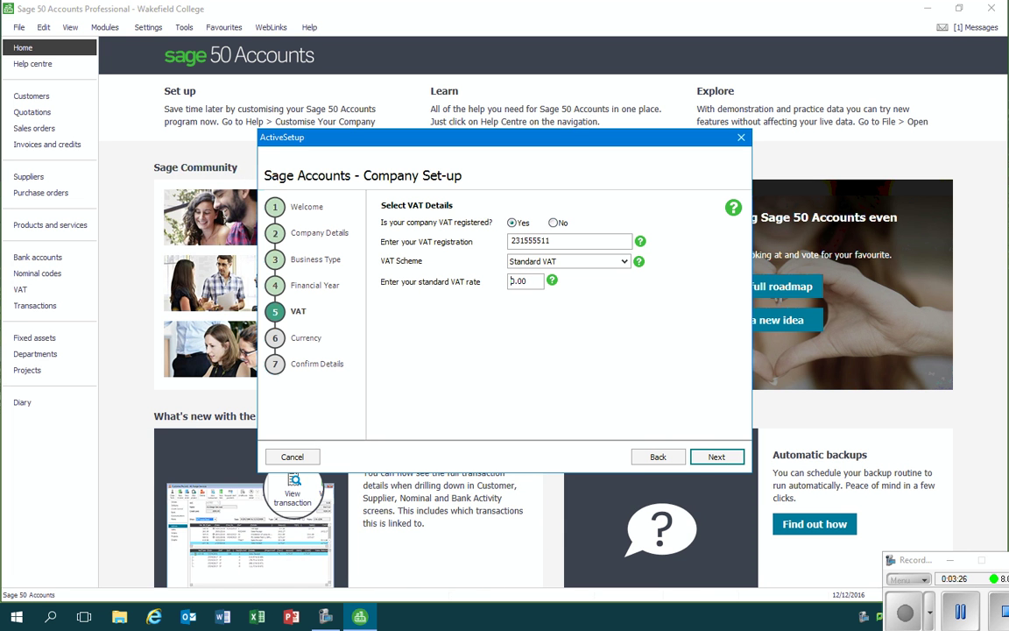
text(2)
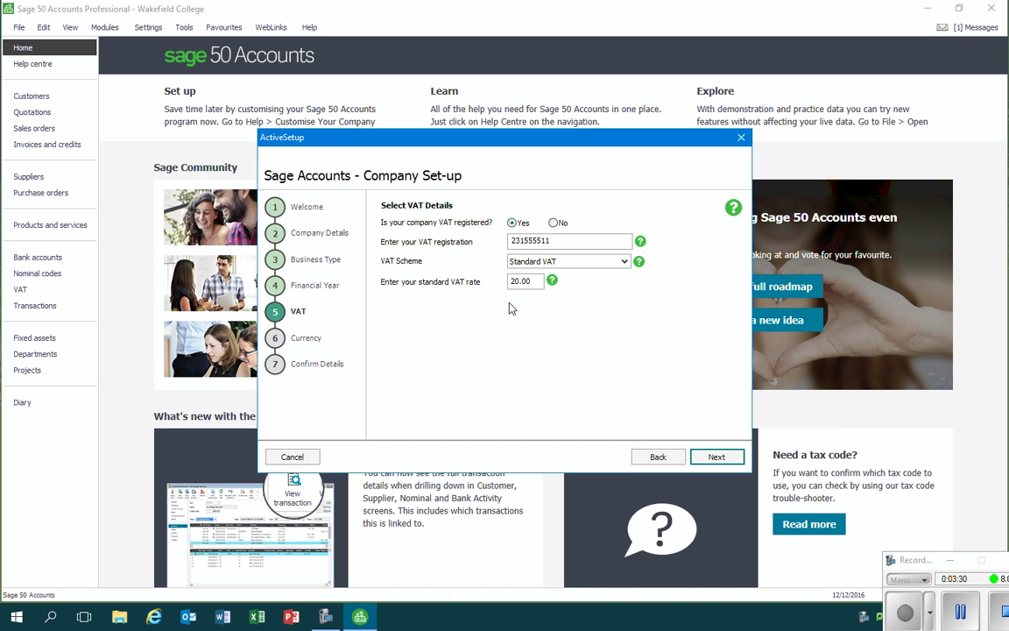
click(717, 457)
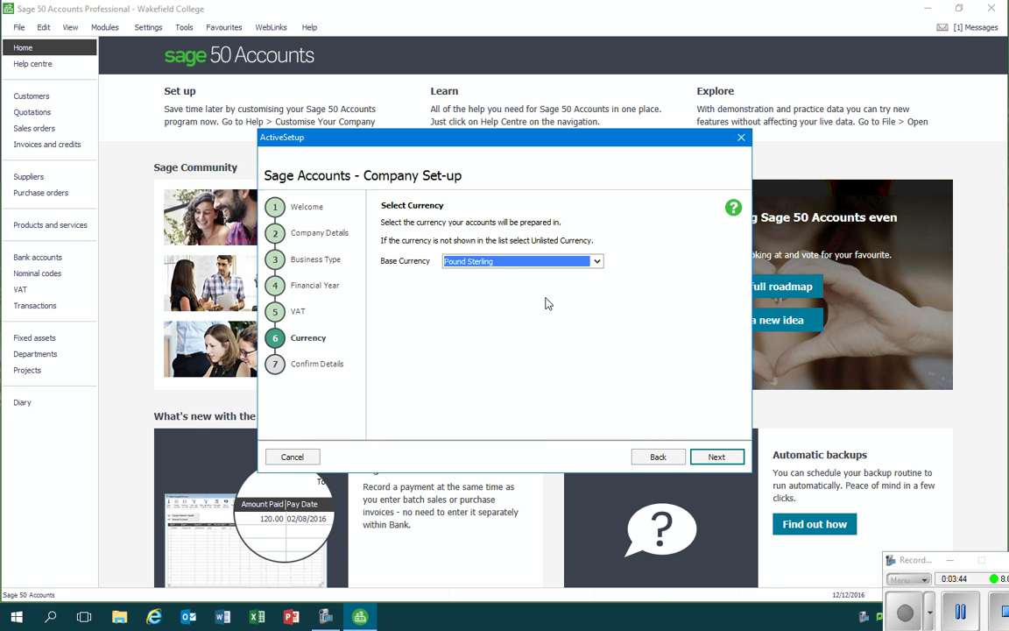
Accept Pound Sterling as the base currency, create the company, and decline customising it
click(717, 457)
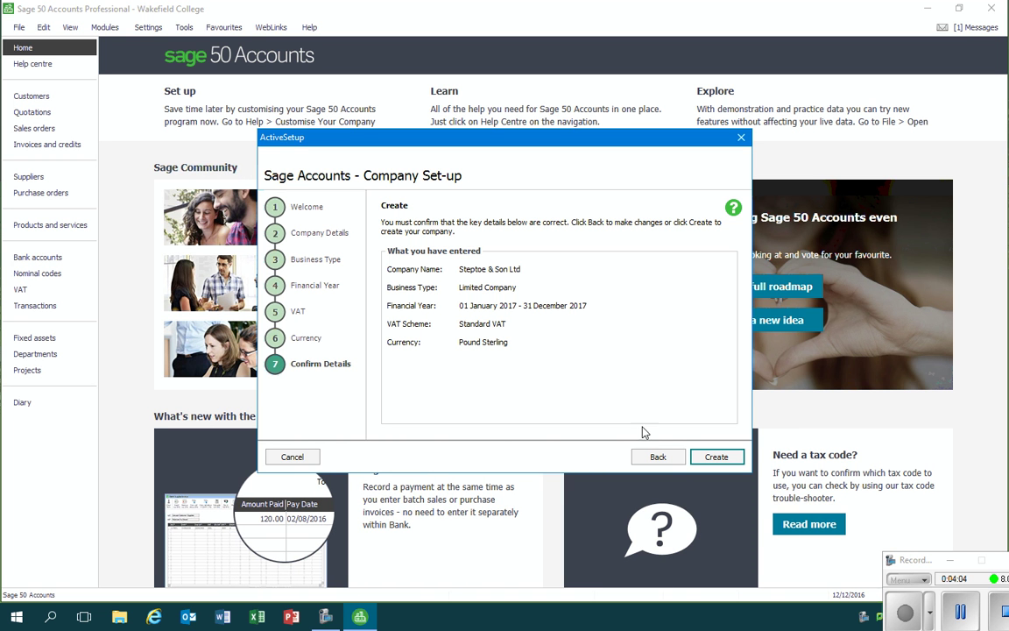
click(716, 457)
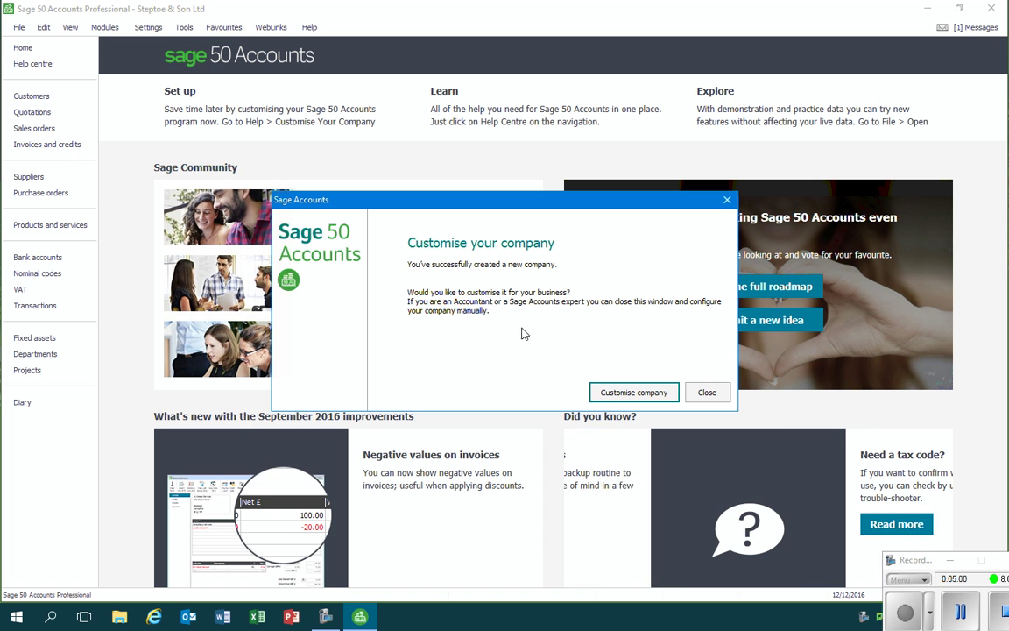
click(722, 399)
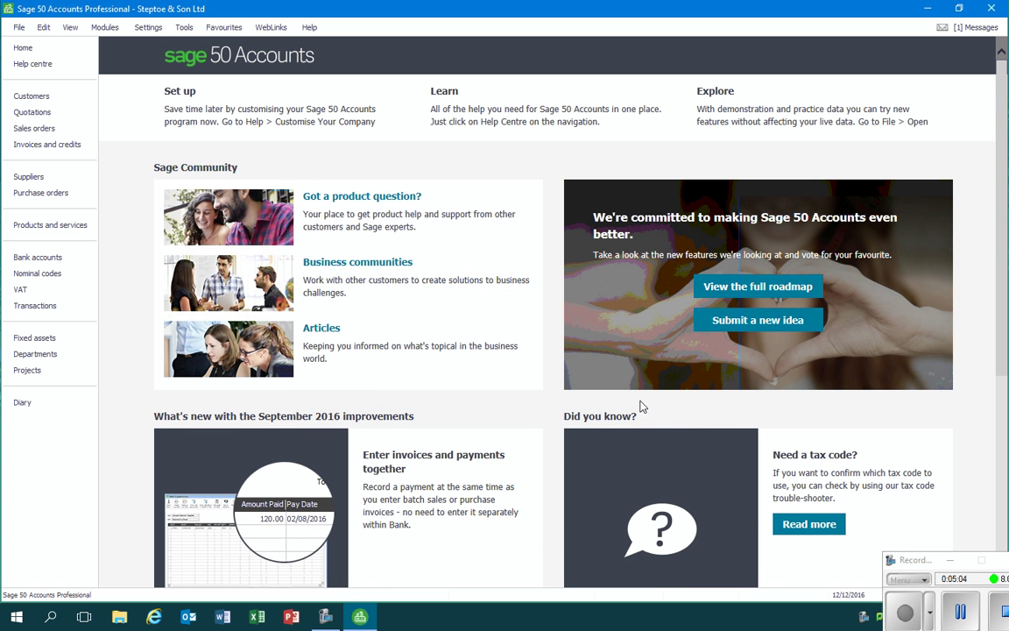